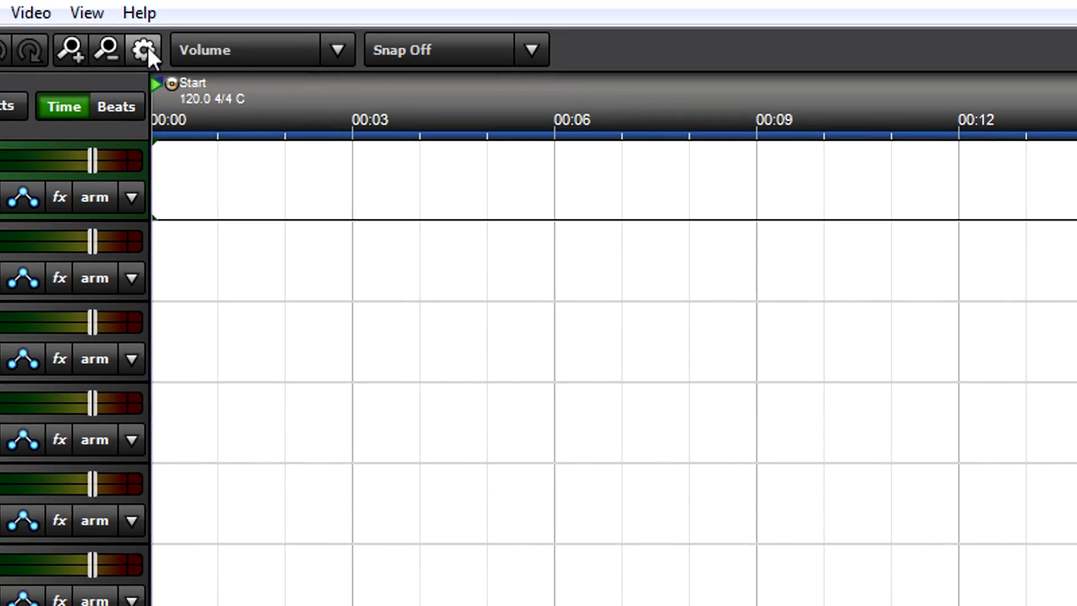
Step: Switch the sound driver from WaveRT to ASIO and check the OCTA-CAPTURE recording inputs
{"action": "left_click", "coordinate": [146, 48]}
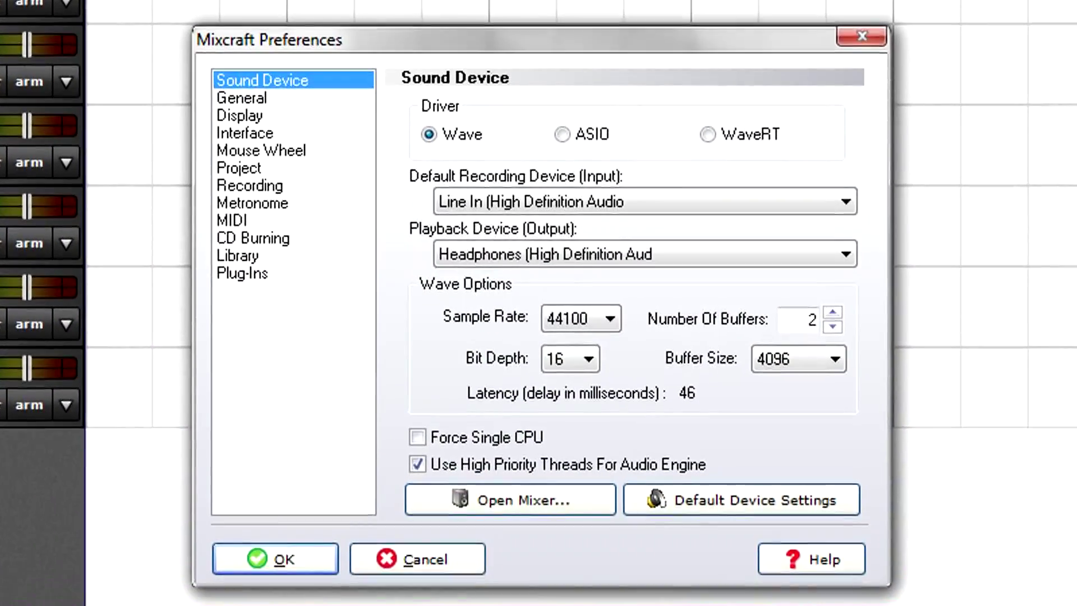
{"action": "left_click", "coordinate": [708, 130]}
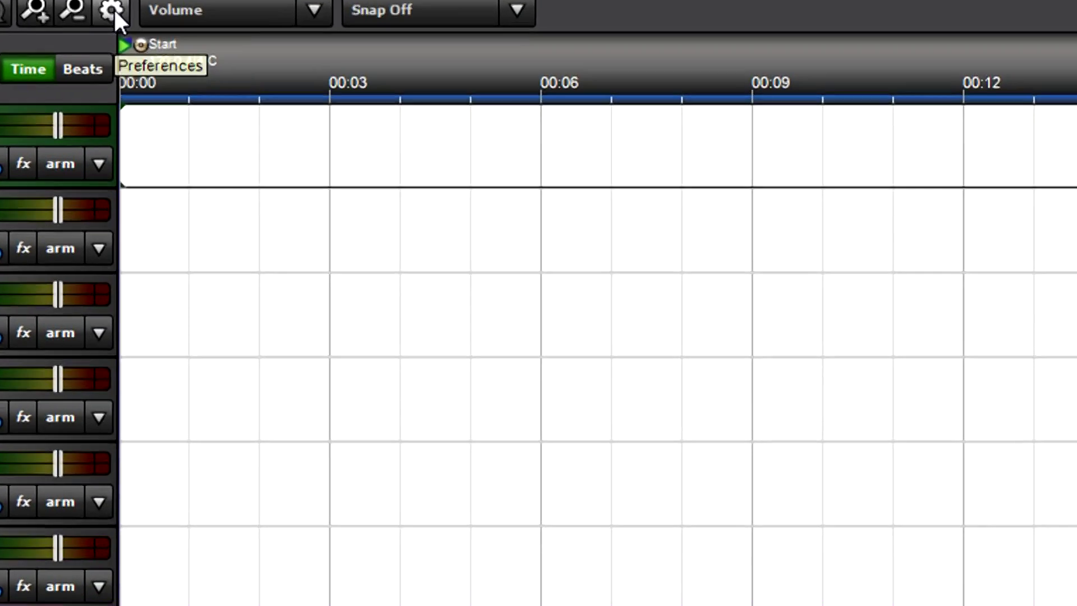
{"action": "left_click", "coordinate": [144, 49]}
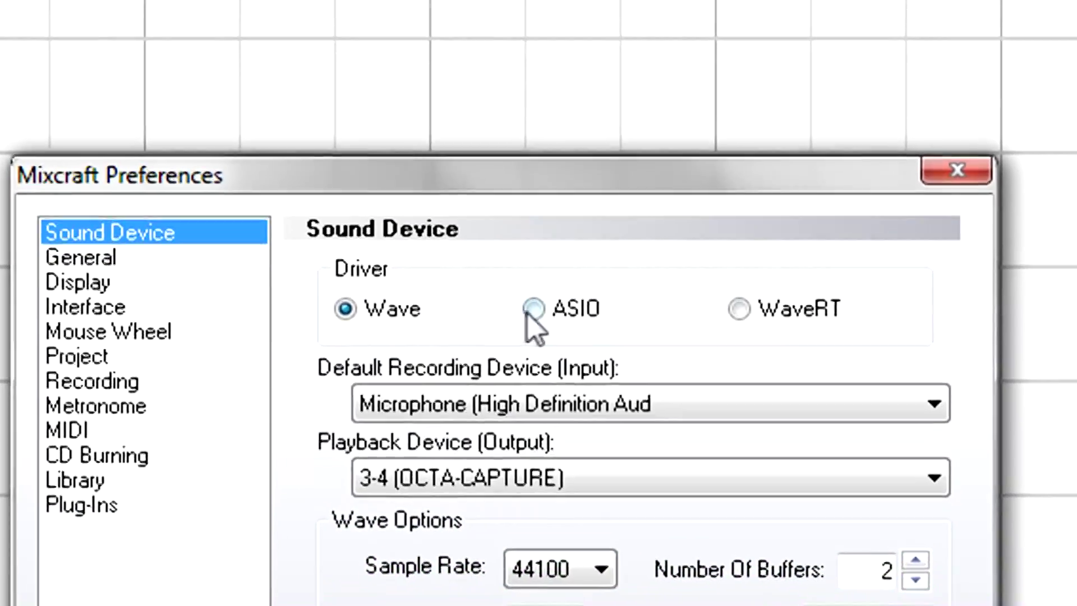
{"action": "left_click", "coordinate": [600, 442]}
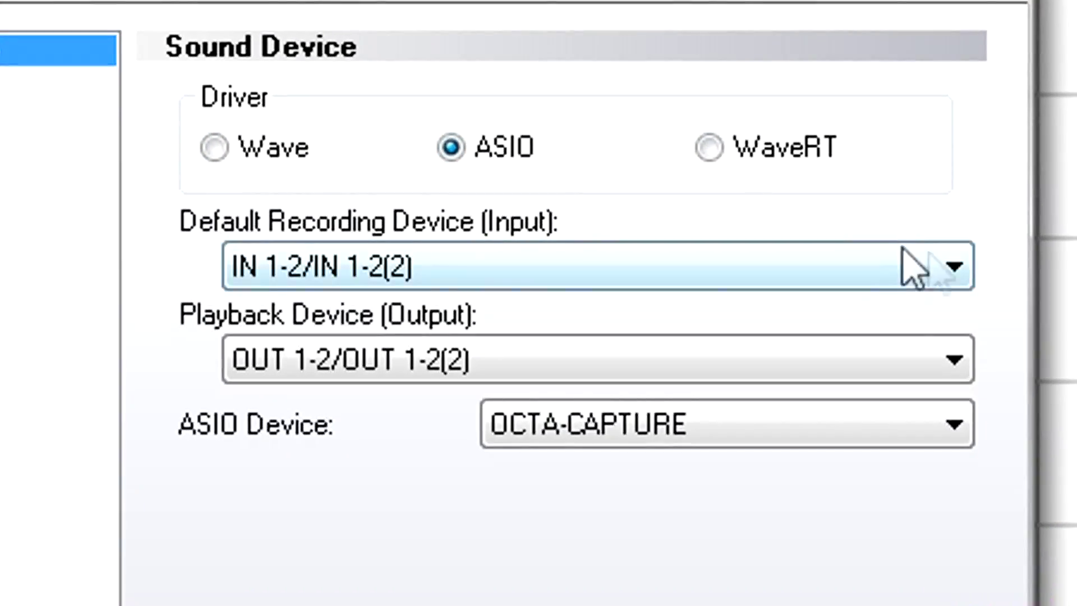
{"action": "left_click", "coordinate": [944, 353]}
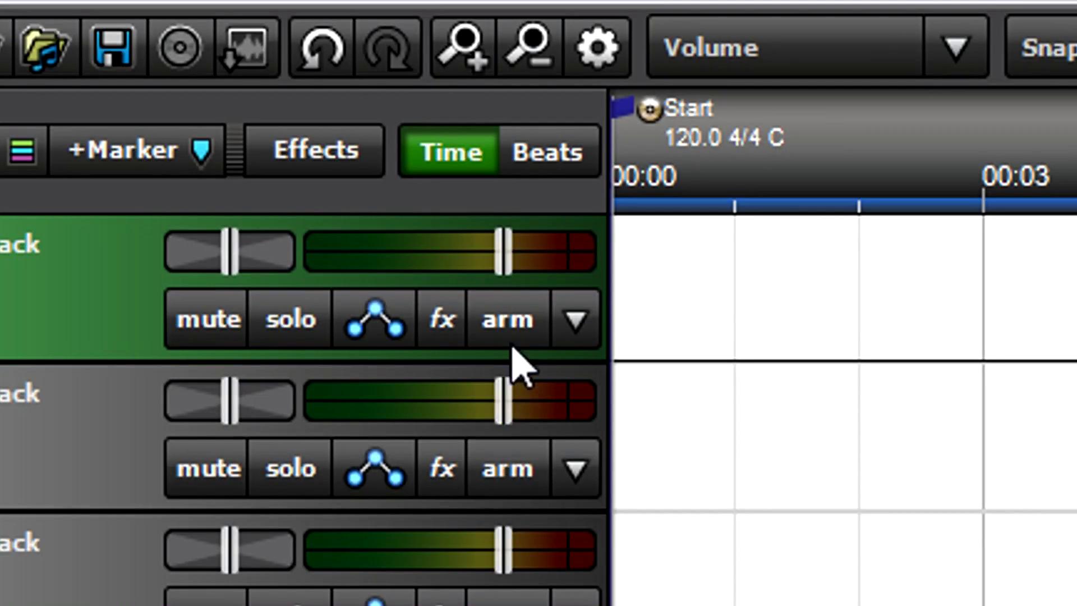
Step: Arm track 1 with IN 3-4 Stereo as its input, then toggle its arm off and on
{"action": "left_click", "coordinate": [511, 311]}
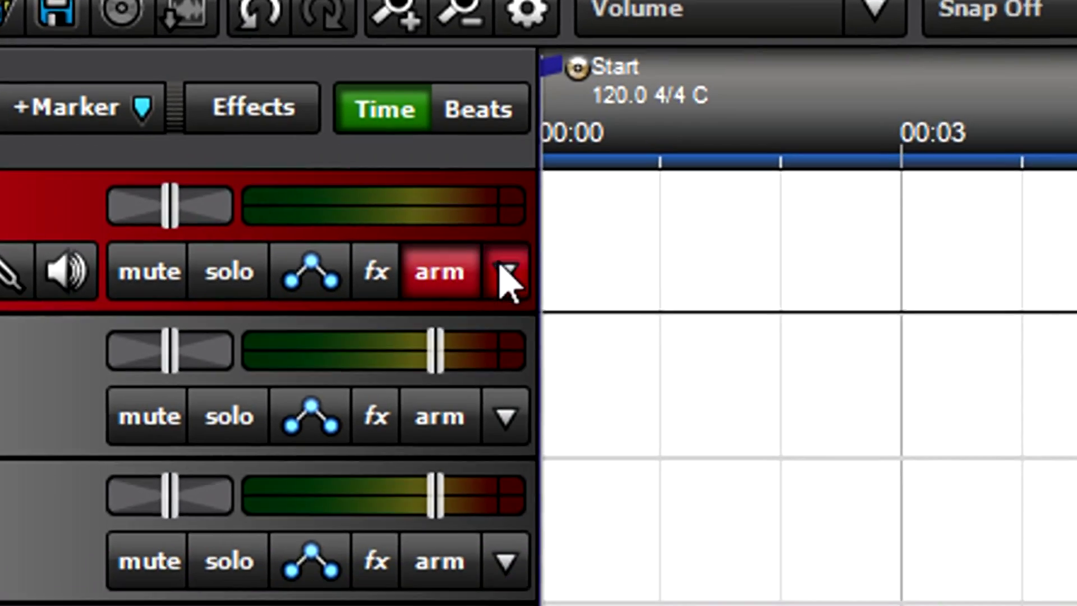
{"action": "left_click", "coordinate": [574, 320]}
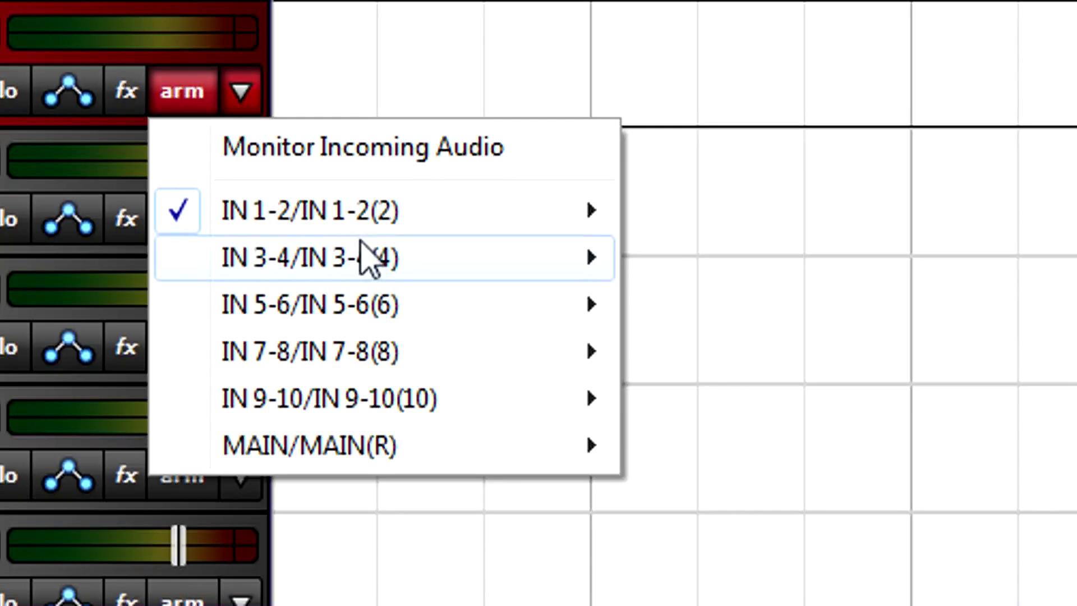
{"action": "mouse_move", "coordinate": [557, 385]}
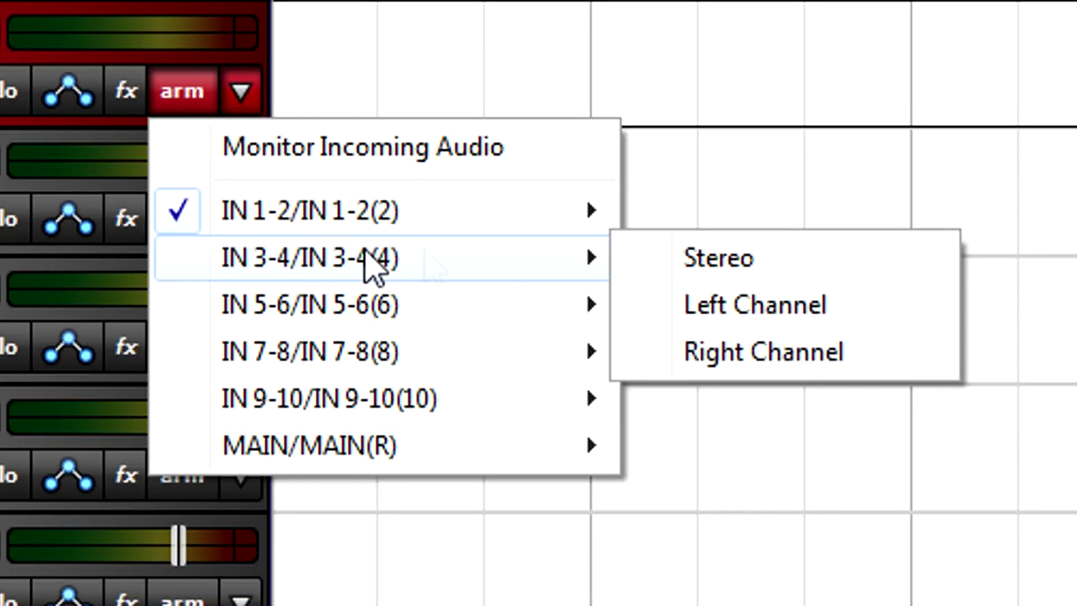
{"action": "left_click", "coordinate": [728, 257]}
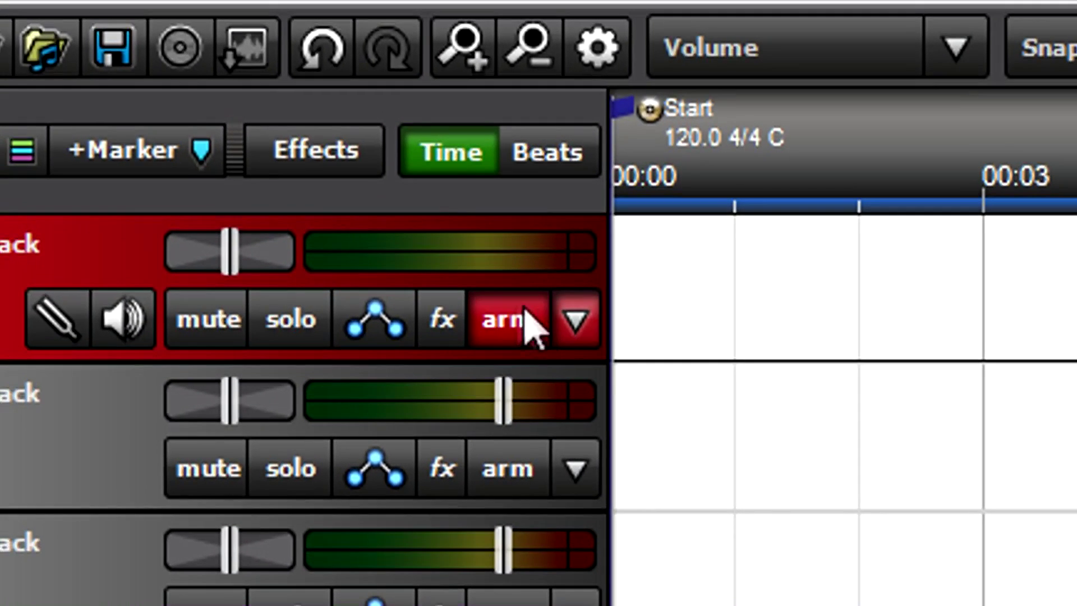
{"action": "left_click", "coordinate": [528, 326]}
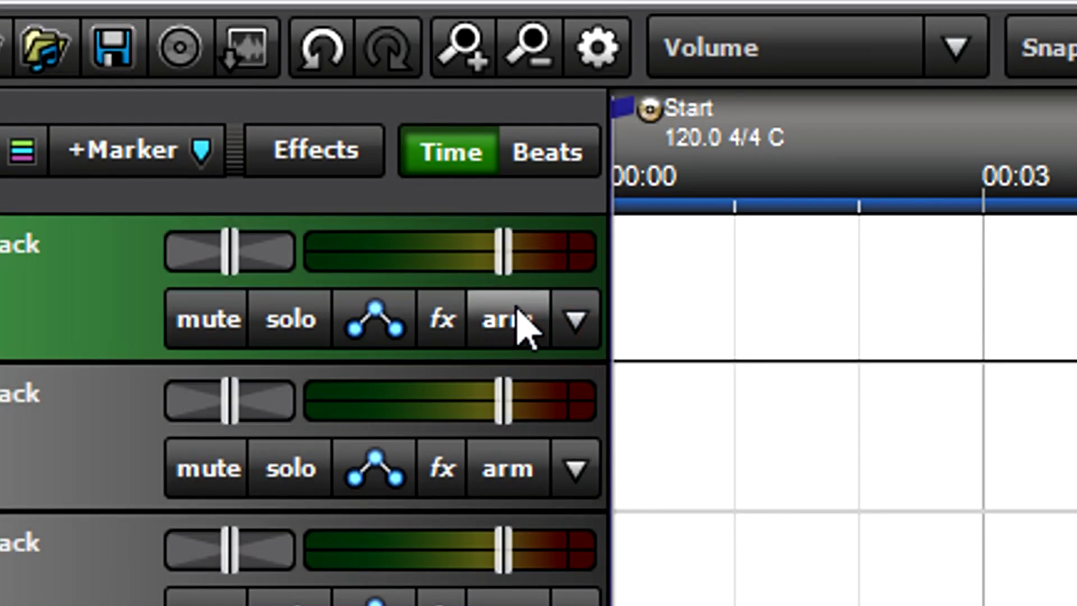
{"action": "left_click", "coordinate": [527, 326]}
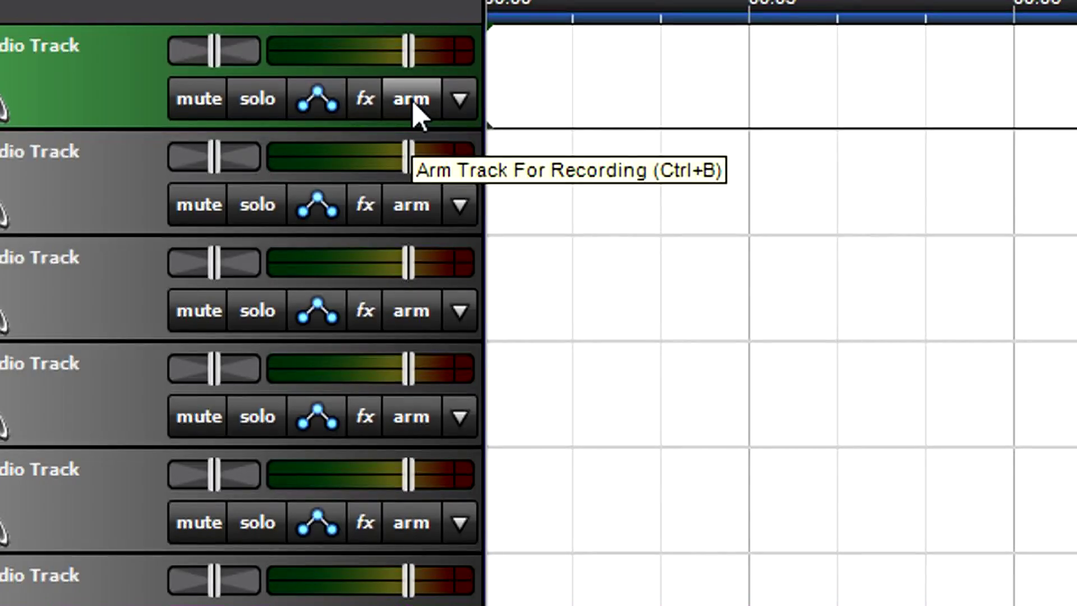
Step: Set track 1's input to the IN 3-4 left channel and turn on incoming-audio monitoring
{"action": "left_click", "coordinate": [455, 99]}
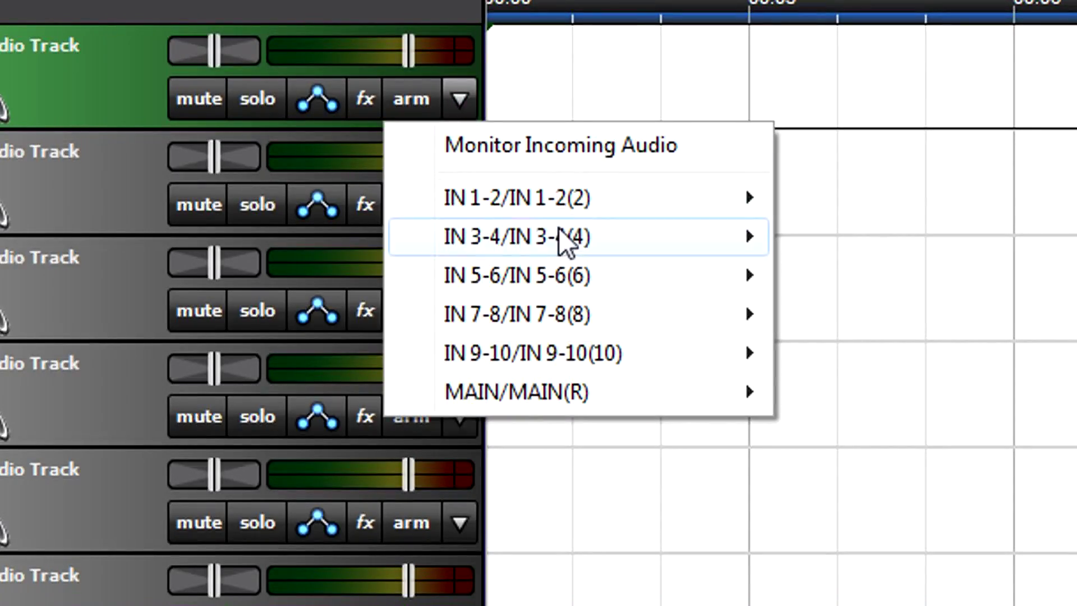
{"action": "mouse_move", "coordinate": [558, 232]}
{"action": "left_click", "coordinate": [783, 282]}
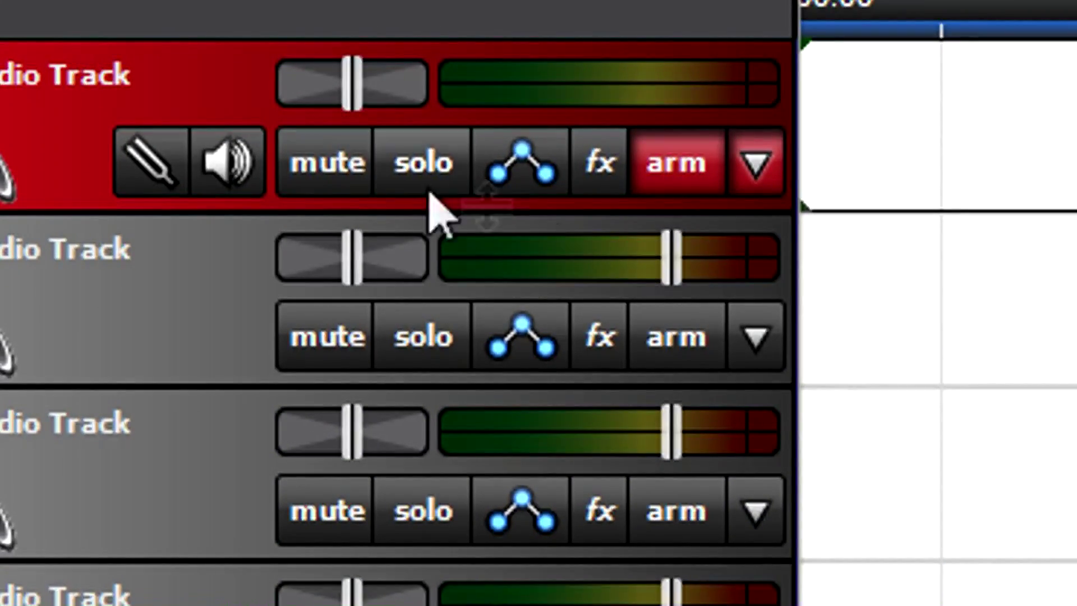
{"action": "left_click", "coordinate": [230, 168]}
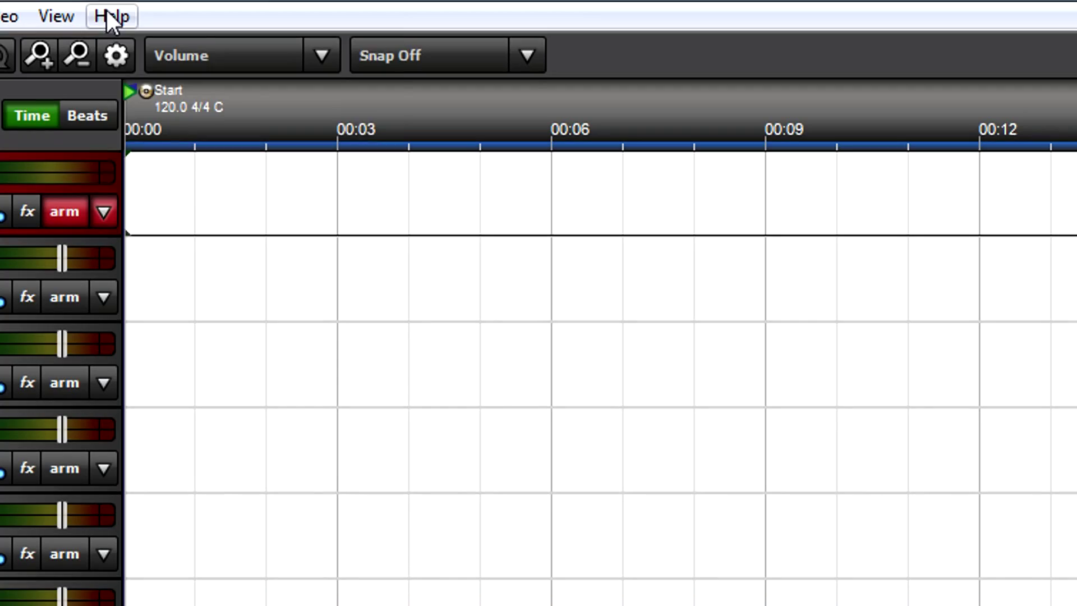
{"action": "left_click", "coordinate": [112, 17]}
{"action": "left_click", "coordinate": [146, 48]}
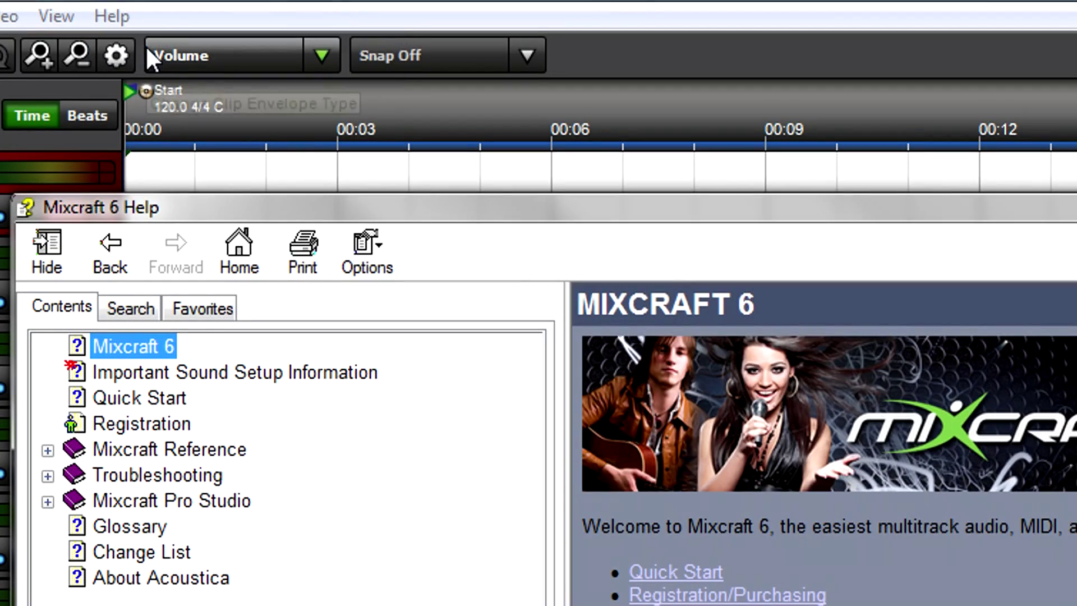
{"action": "left_click", "coordinate": [211, 374]}
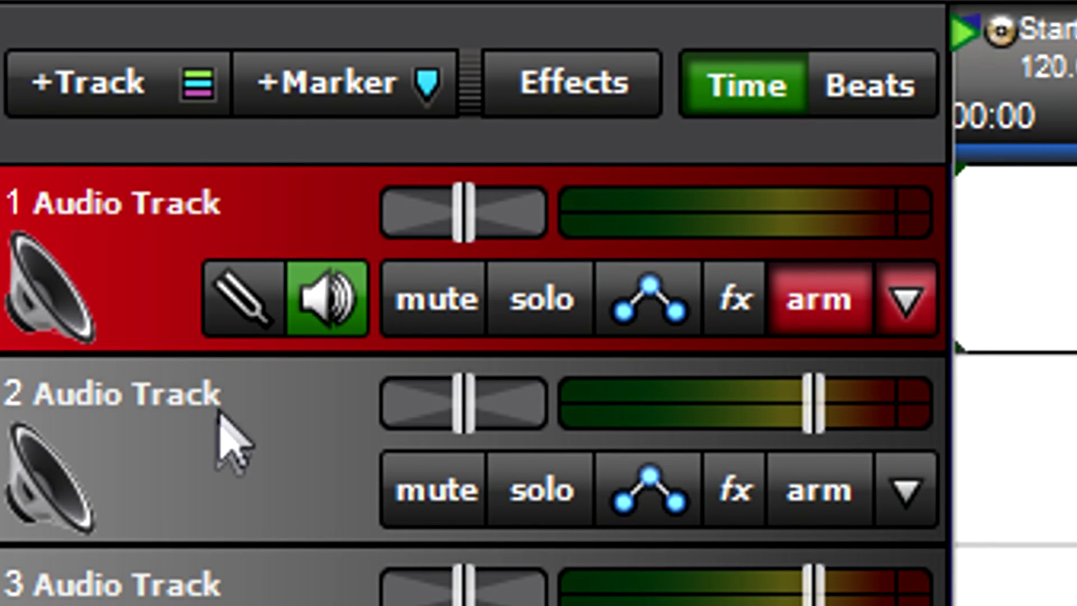
Step: Enable track 1's tuning-fork tuner so its meter shows the incoming note
{"action": "left_click", "coordinate": [247, 314]}
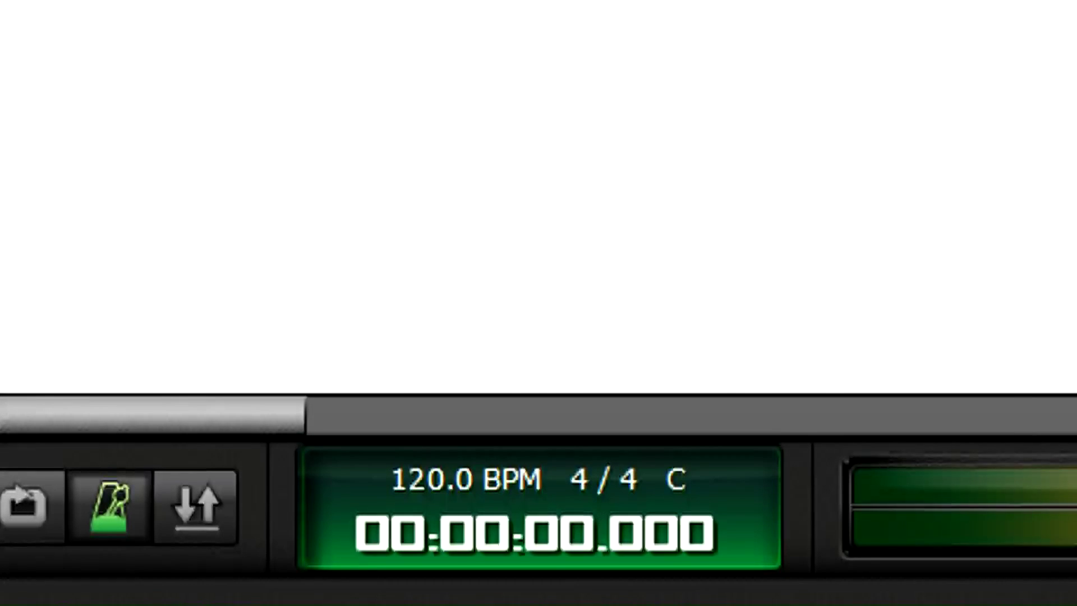
Step: Tap out the song's tempo with Tap Tempo in the tempo settings
{"action": "left_click", "coordinate": [462, 495]}
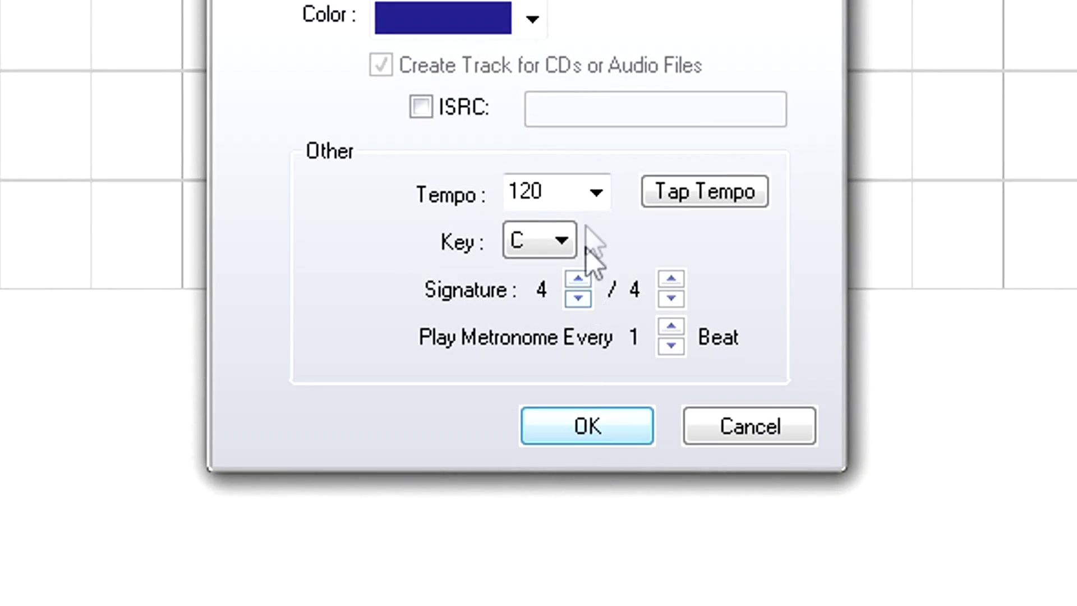
{"action": "left_click", "coordinate": [596, 193]}
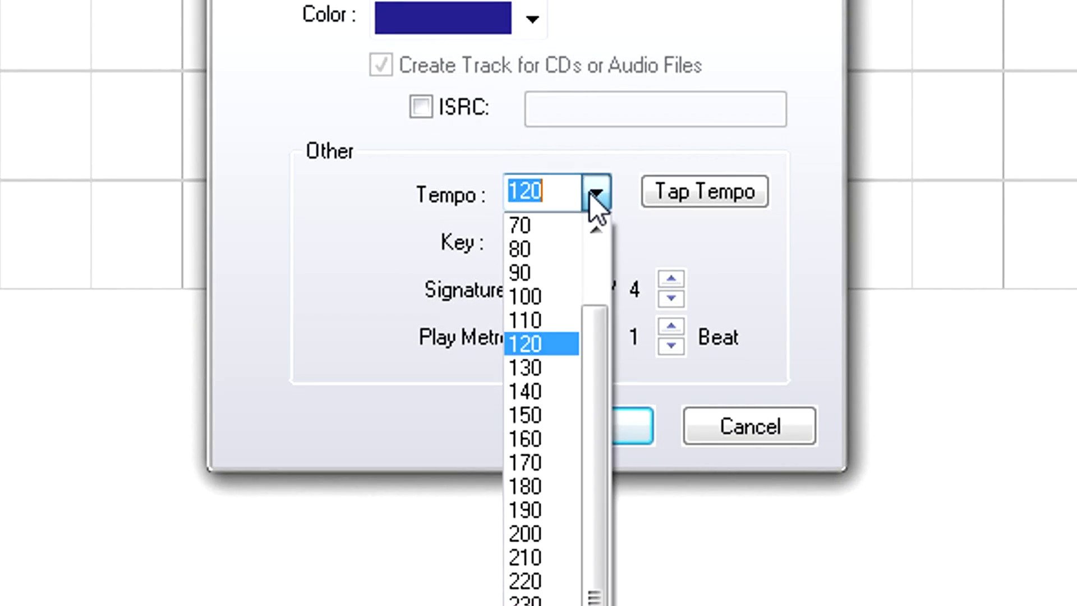
{"action": "left_click", "coordinate": [555, 191]}
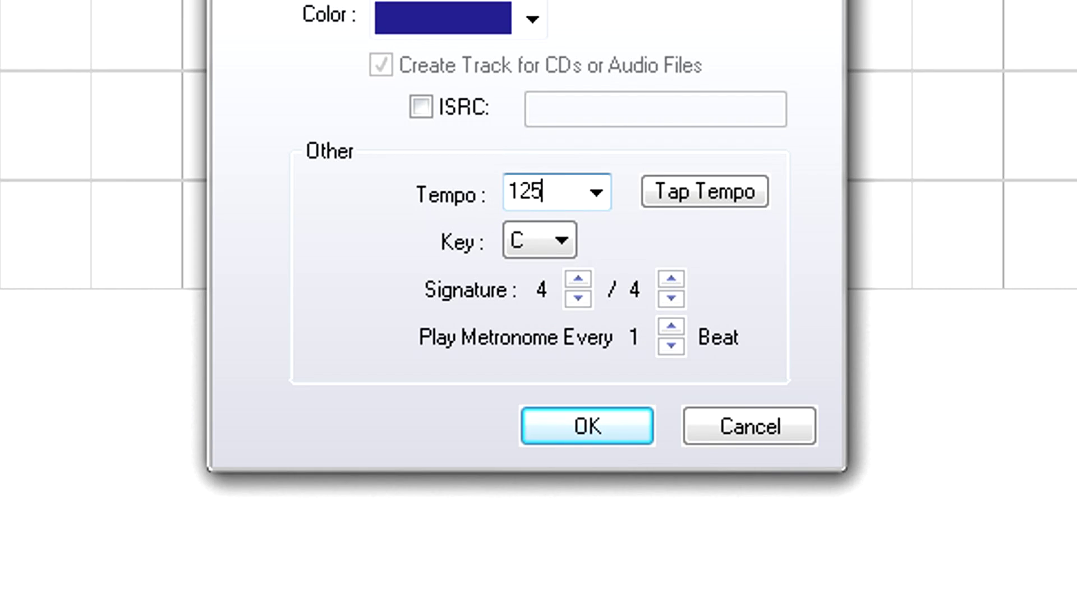
{"action": "left_click", "coordinate": [678, 191]}
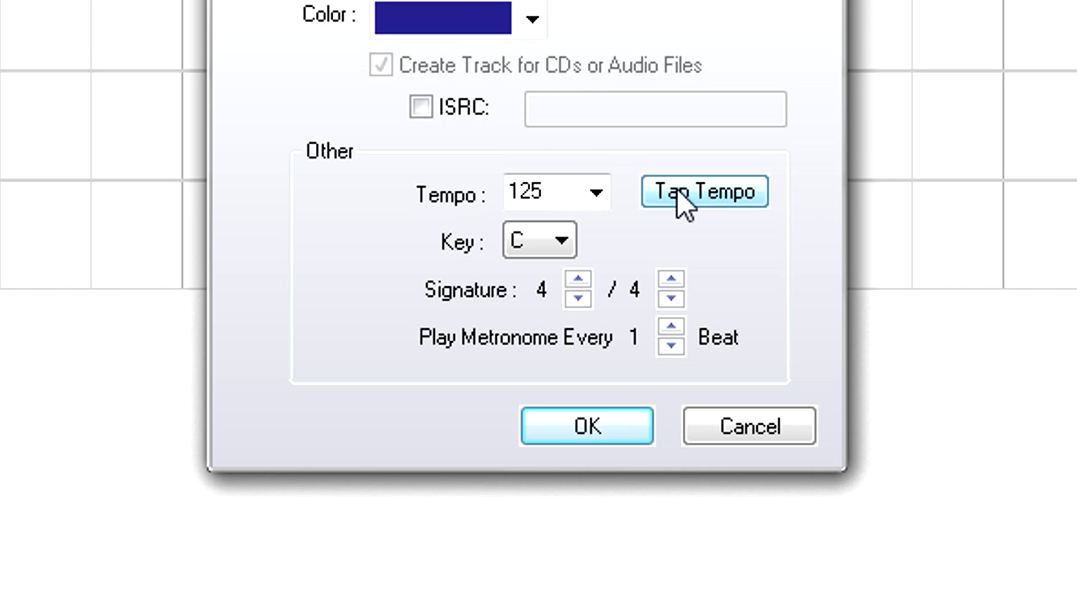
{"action": "left_click", "coordinate": [678, 192]}
{"action": "left_click", "coordinate": [678, 191]}
{"action": "left_click", "coordinate": [678, 192]}
{"action": "left_click", "coordinate": [677, 192]}
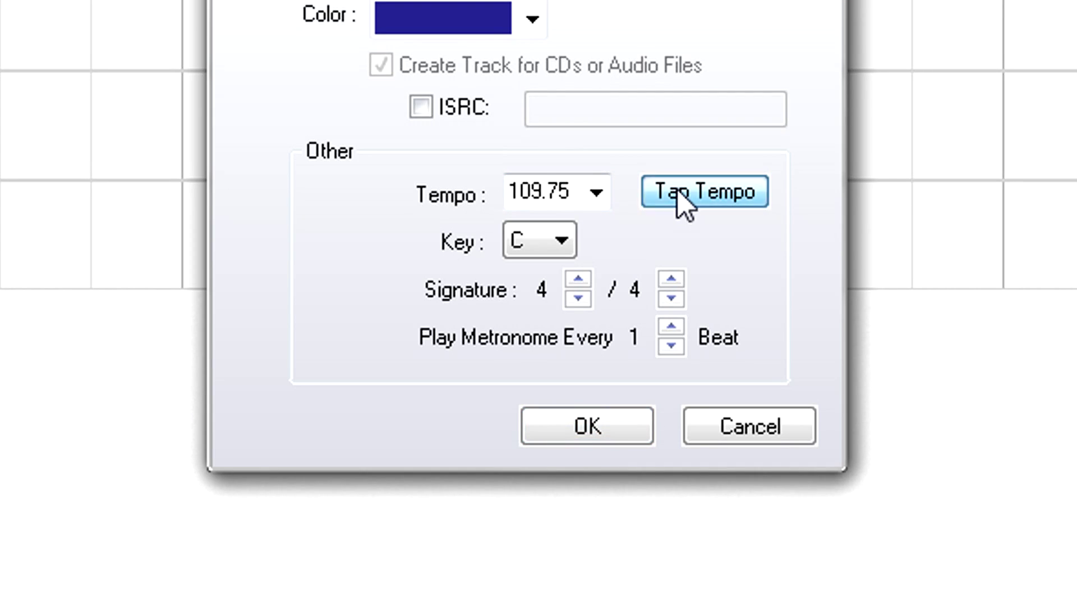
{"action": "left_click", "coordinate": [678, 192]}
{"action": "left_click", "coordinate": [677, 191]}
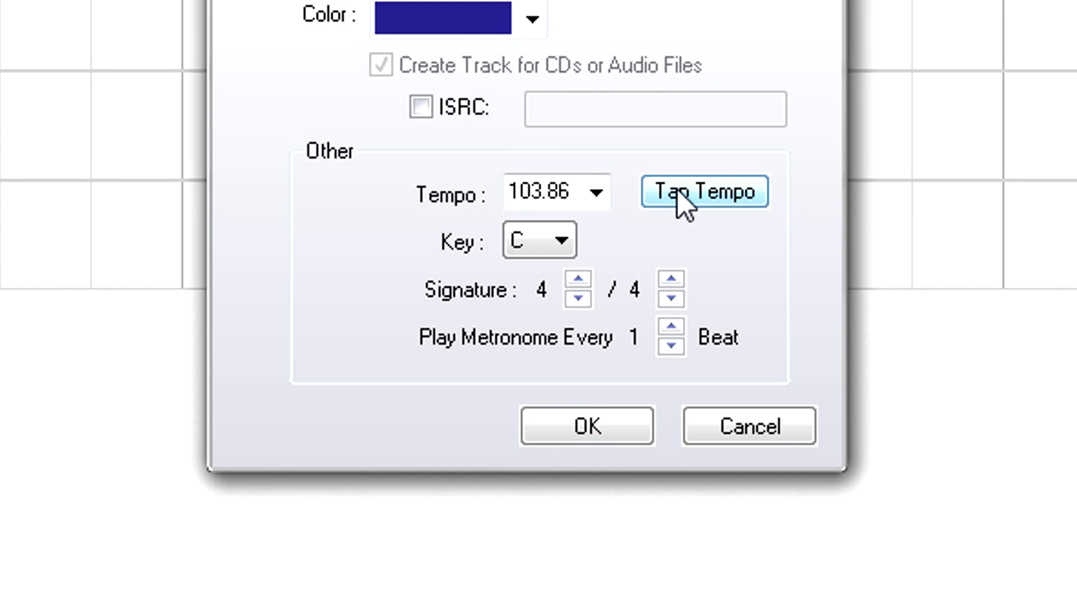
{"action": "left_click", "coordinate": [678, 191]}
{"action": "left_click", "coordinate": [677, 191]}
{"action": "left_click", "coordinate": [678, 192]}
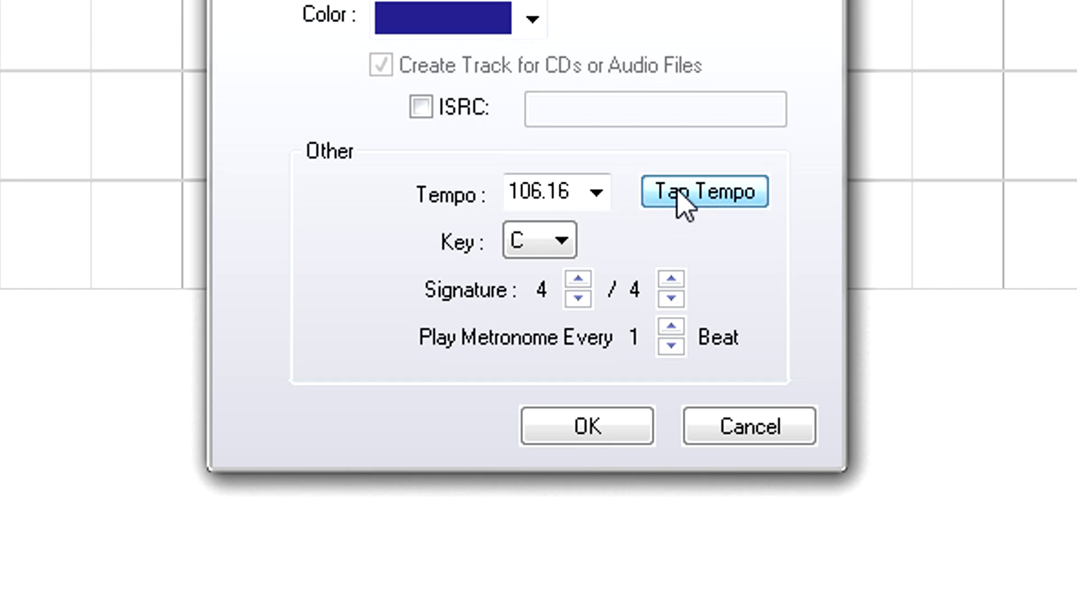
{"action": "left_click", "coordinate": [677, 192]}
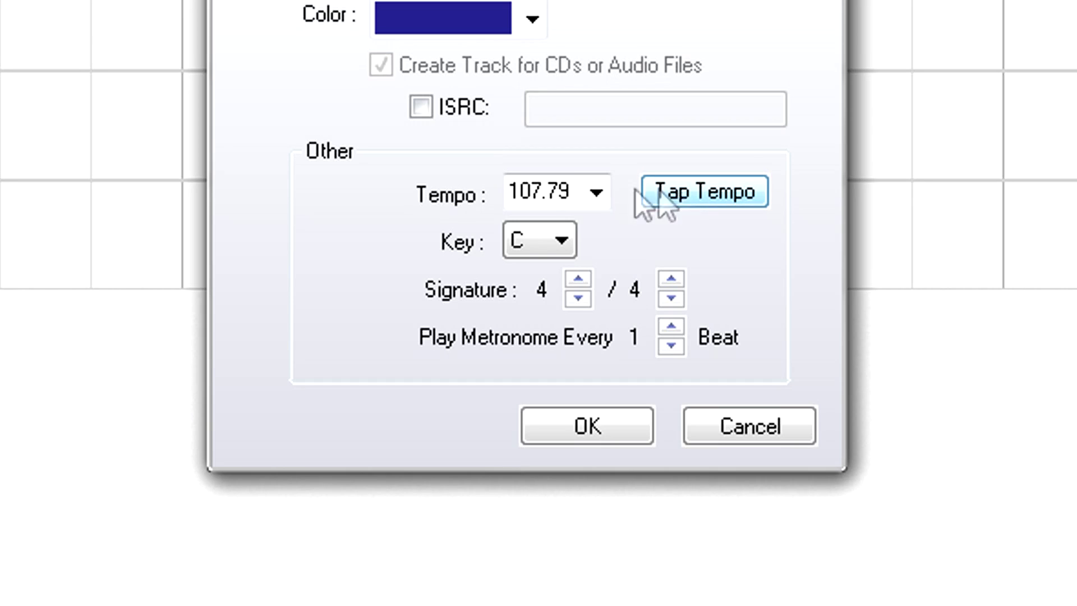
Step: Replace the tempo value with 108 and confirm it
{"action": "left_click_drag", "start_coordinate": [576, 190], "coordinate": [515, 191]}
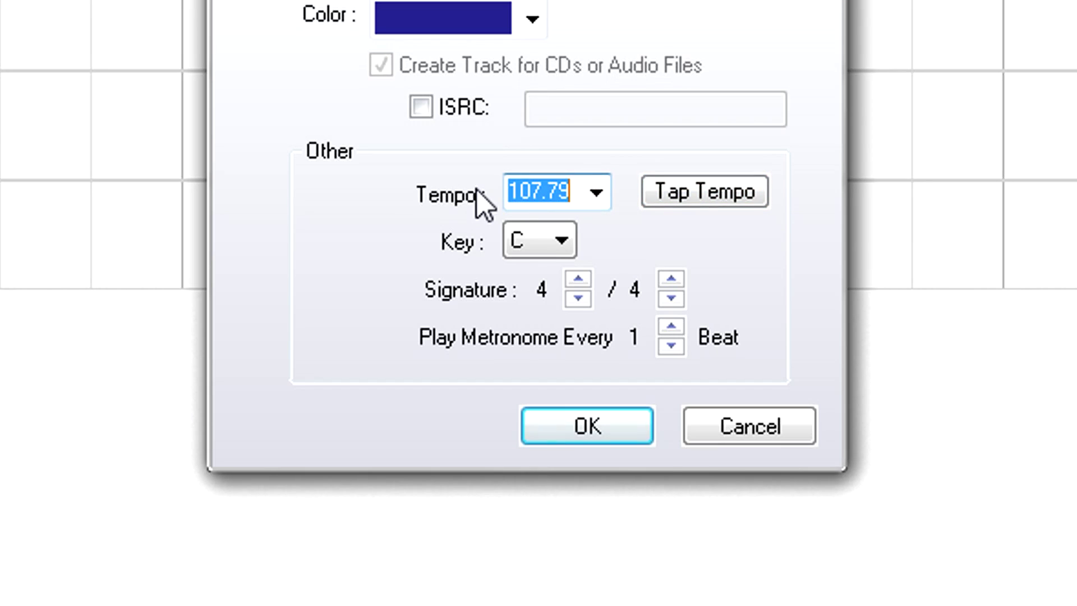
{"action": "type", "text": "108"}
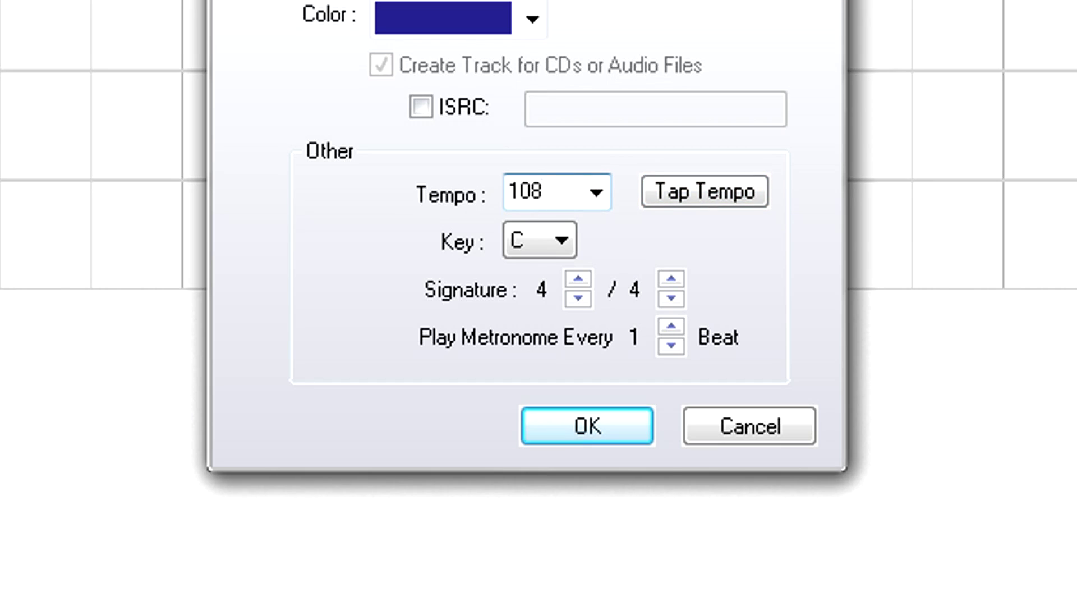
{"action": "left_click", "coordinate": [589, 426]}
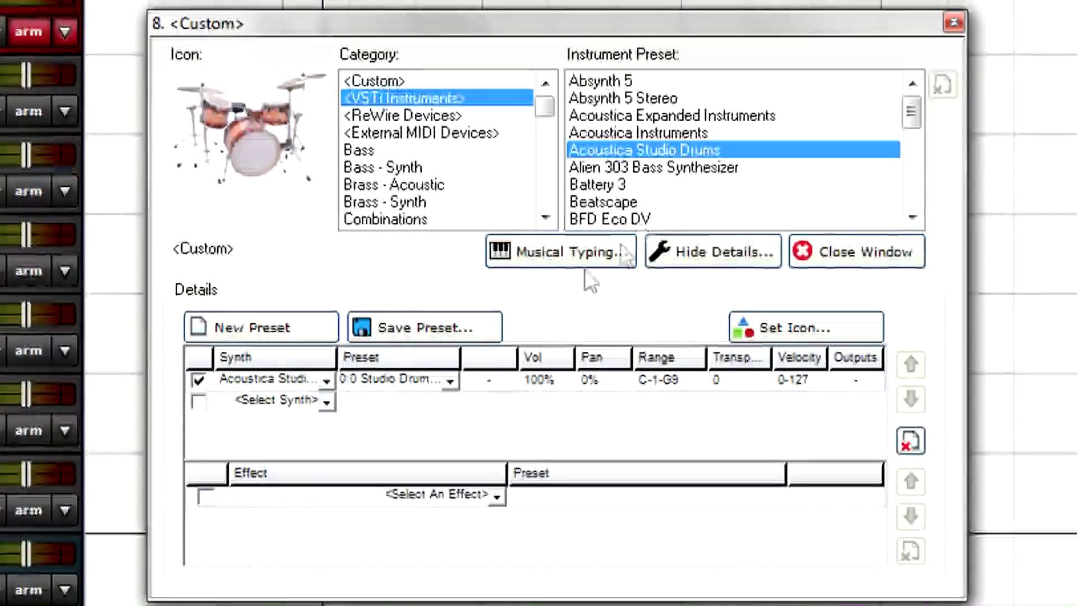
Step: Choose the 0:1 Heavy Metal Kit and place the Funk Rock Drums loop on the Drums track
{"action": "left_click", "coordinate": [449, 381]}
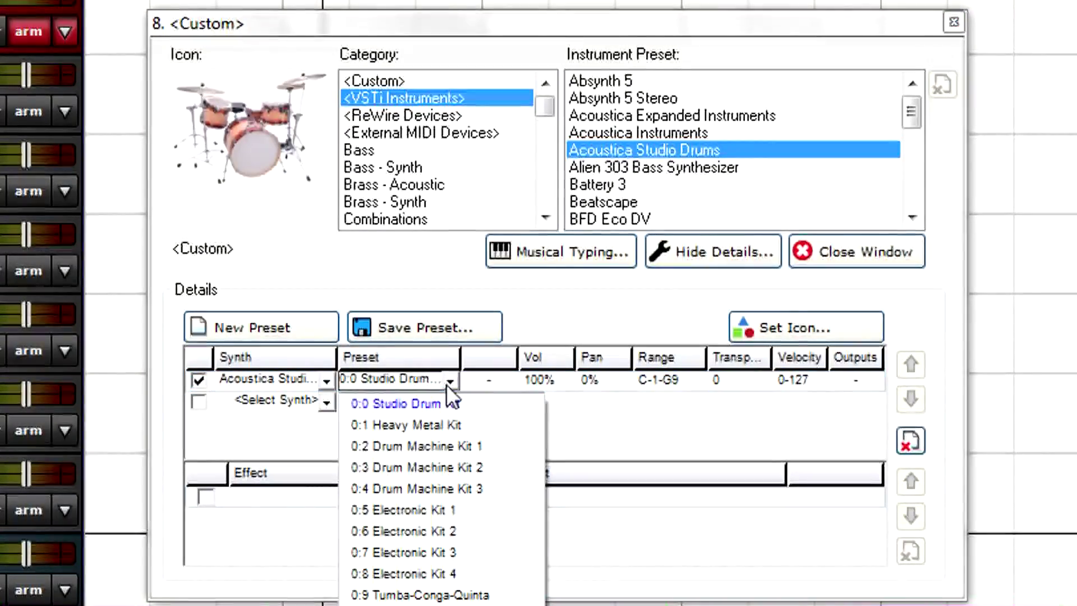
{"action": "left_click", "coordinate": [446, 424]}
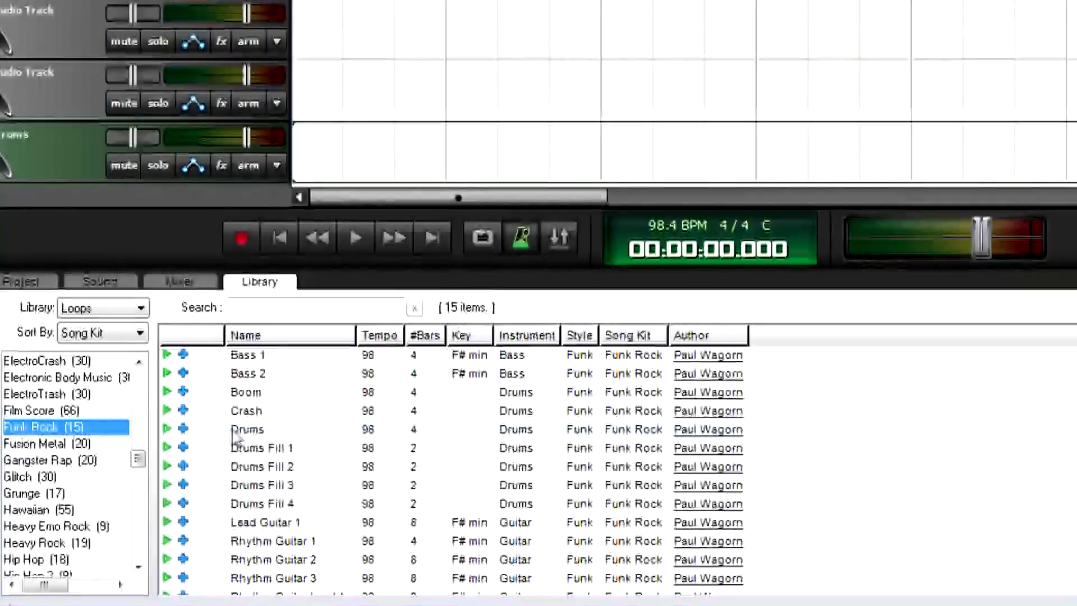
{"action": "left_click_drag", "start_coordinate": [235, 432], "coordinate": [294, 163]}
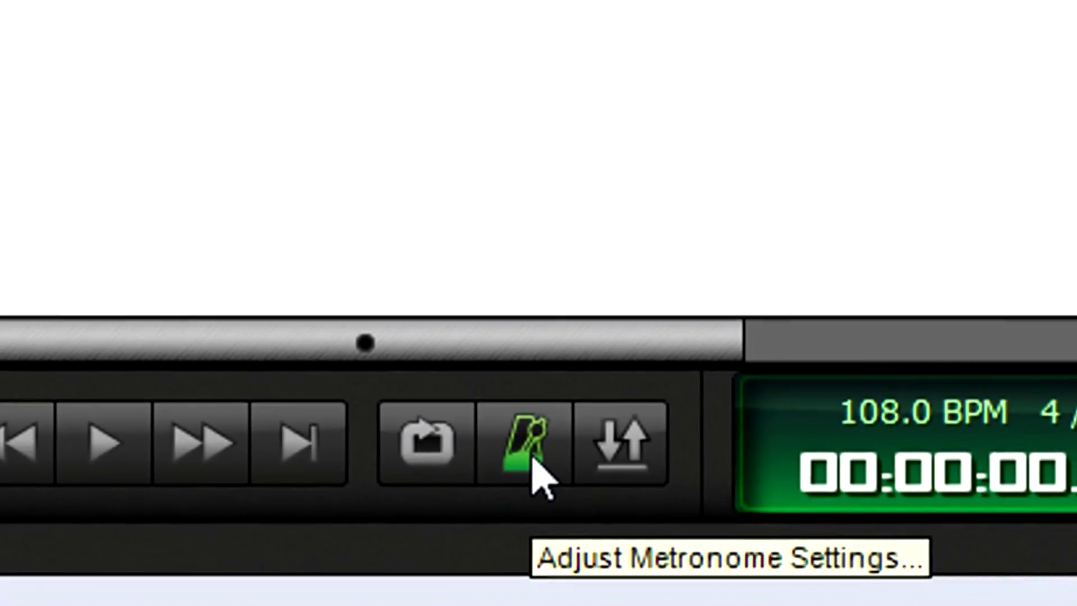
Step: Turn on the metronome for recording with a 2-measure recording count-in
{"action": "left_click", "coordinate": [542, 489]}
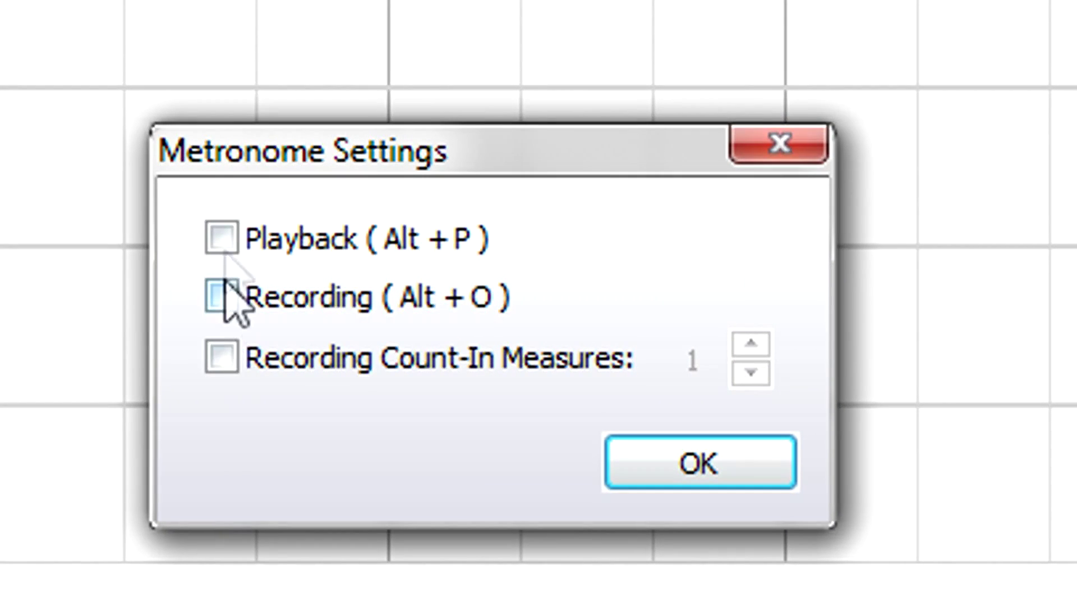
{"action": "left_click", "coordinate": [221, 296]}
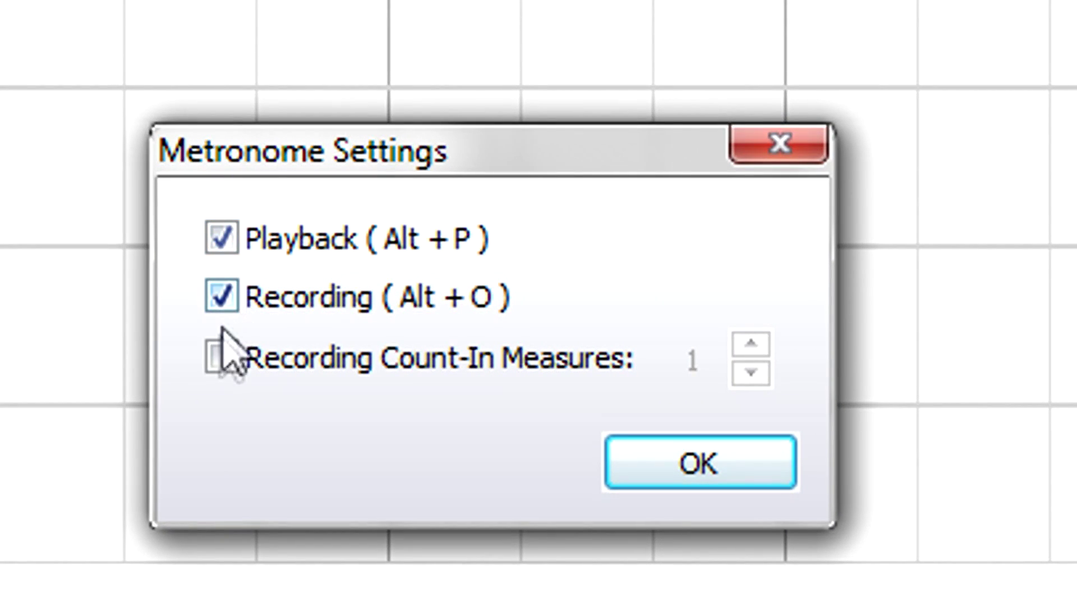
{"action": "left_click", "coordinate": [225, 354]}
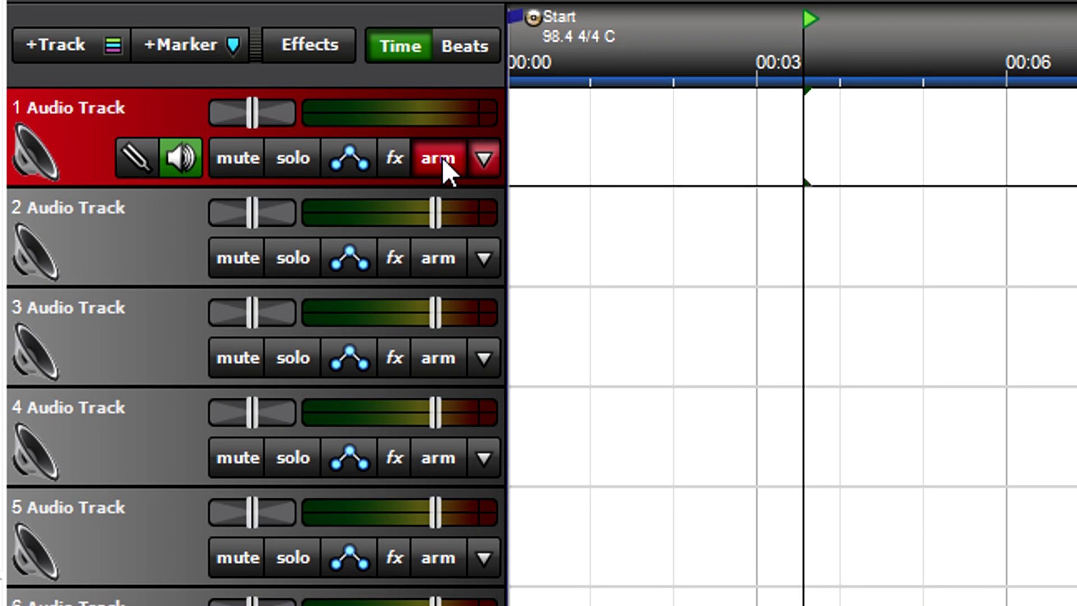
Step: Give track 2 the IN 1-2 Stereo input and arm it alongside track 1
{"action": "left_click", "coordinate": [441, 158]}
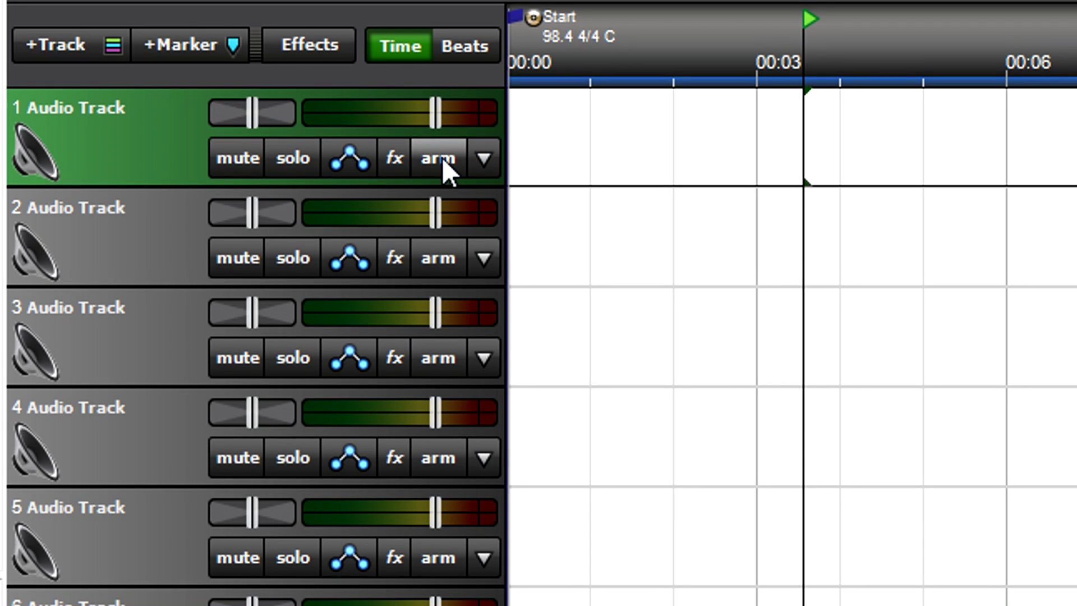
{"action": "left_click", "coordinate": [483, 258]}
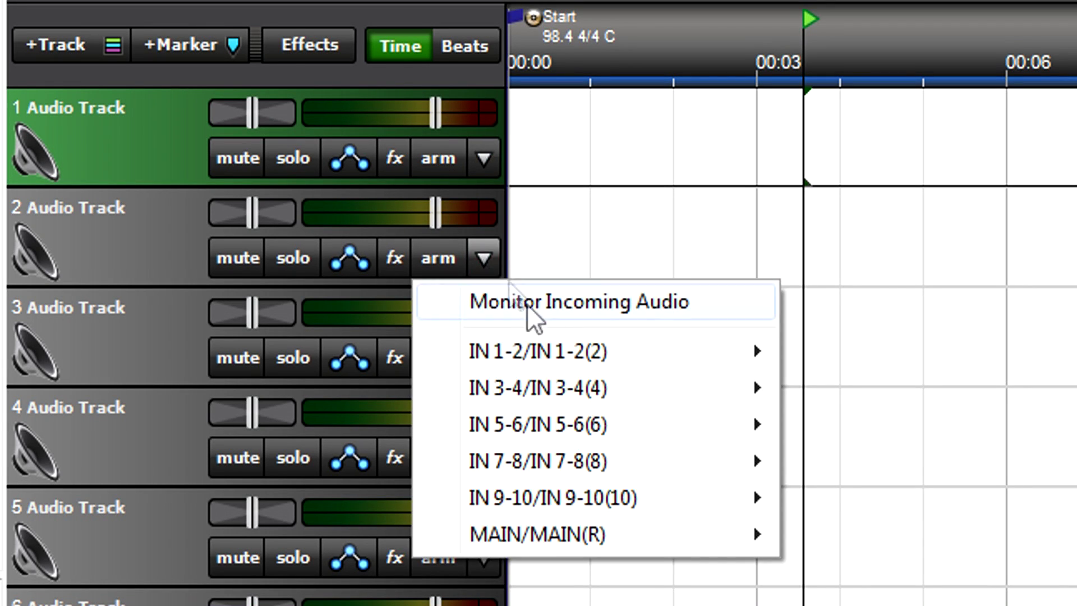
{"action": "mouse_move", "coordinate": [760, 351]}
{"action": "left_click", "coordinate": [829, 351]}
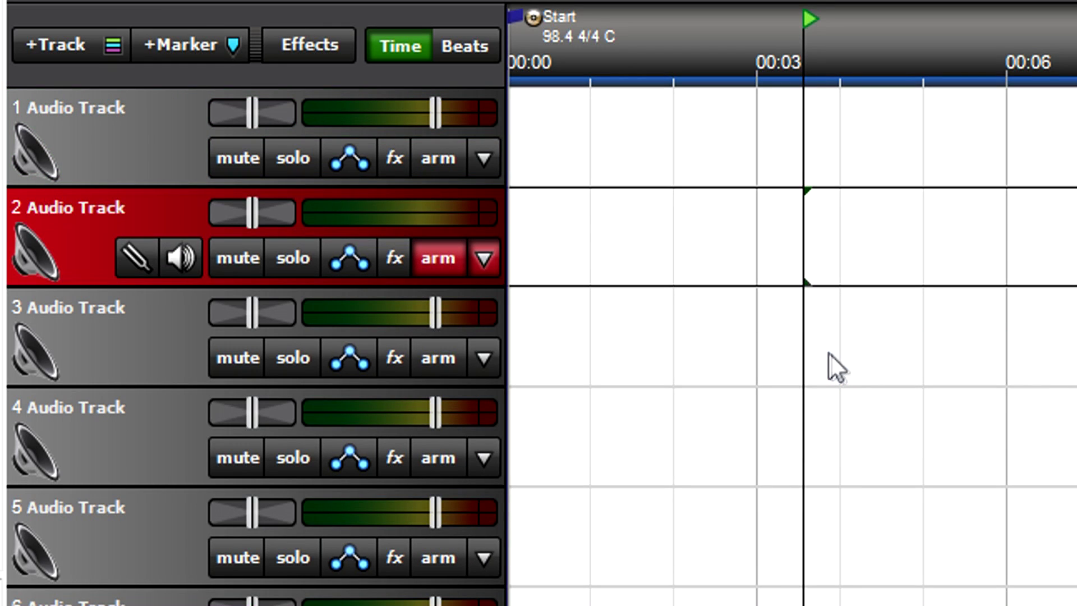
{"action": "left_click", "coordinate": [438, 159]}
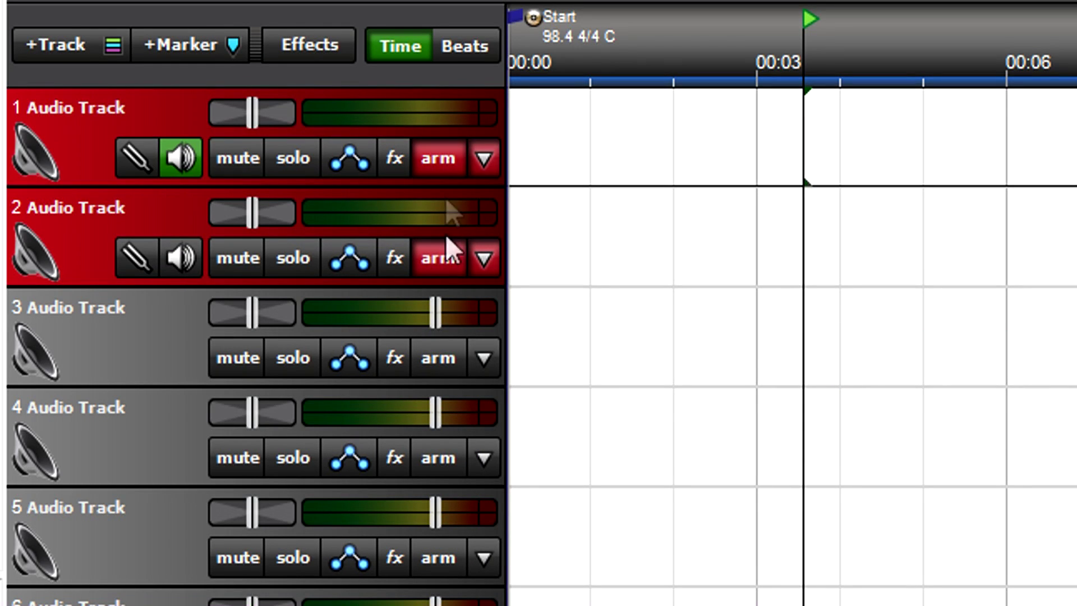
Step: Disarm tracks 2 and 3 so only track 1 stays armed, and show the ruler in beats
{"action": "left_click", "coordinate": [446, 344]}
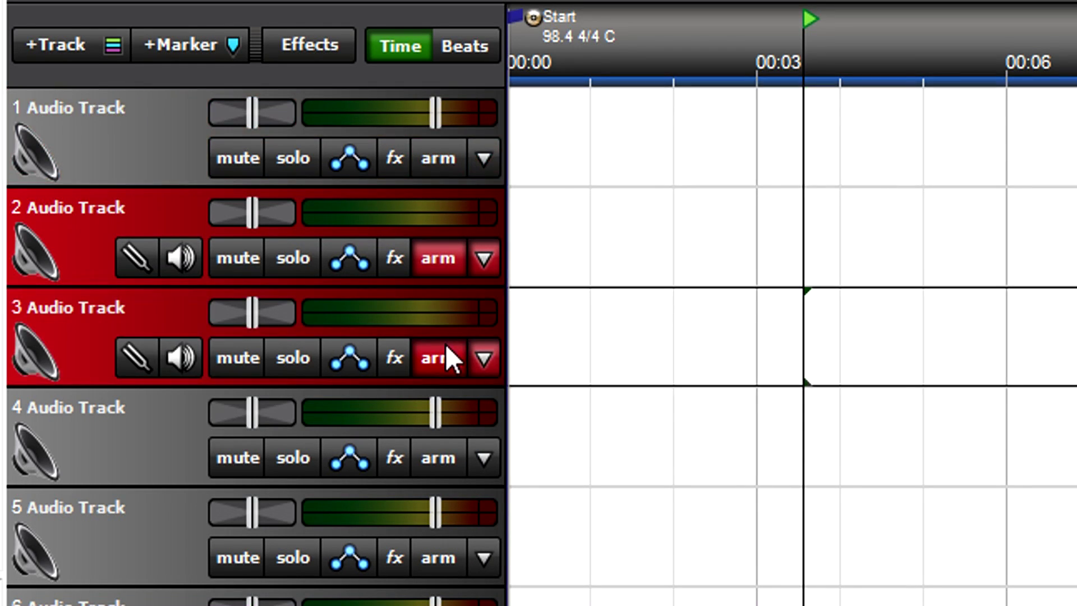
{"action": "left_click", "coordinate": [443, 258]}
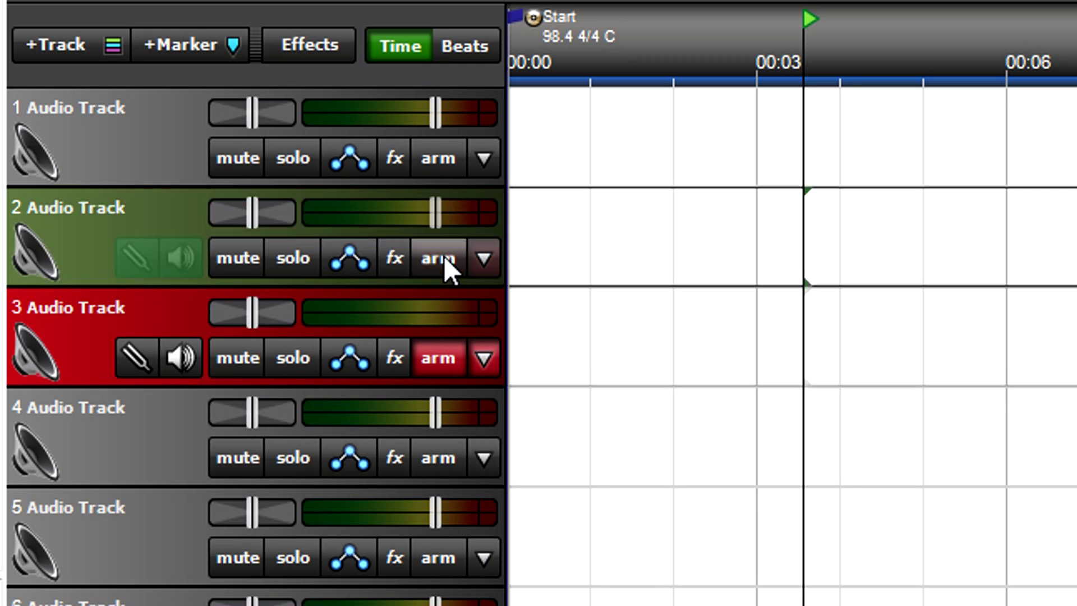
{"action": "left_click", "coordinate": [443, 351]}
{"action": "left_click", "coordinate": [439, 156]}
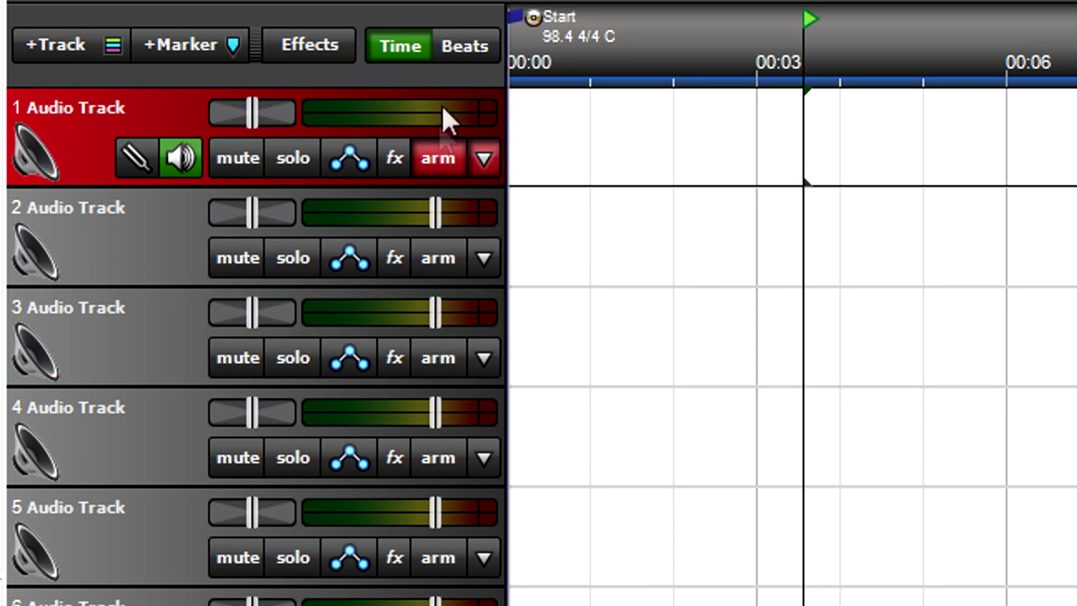
{"action": "left_click", "coordinate": [469, 44]}
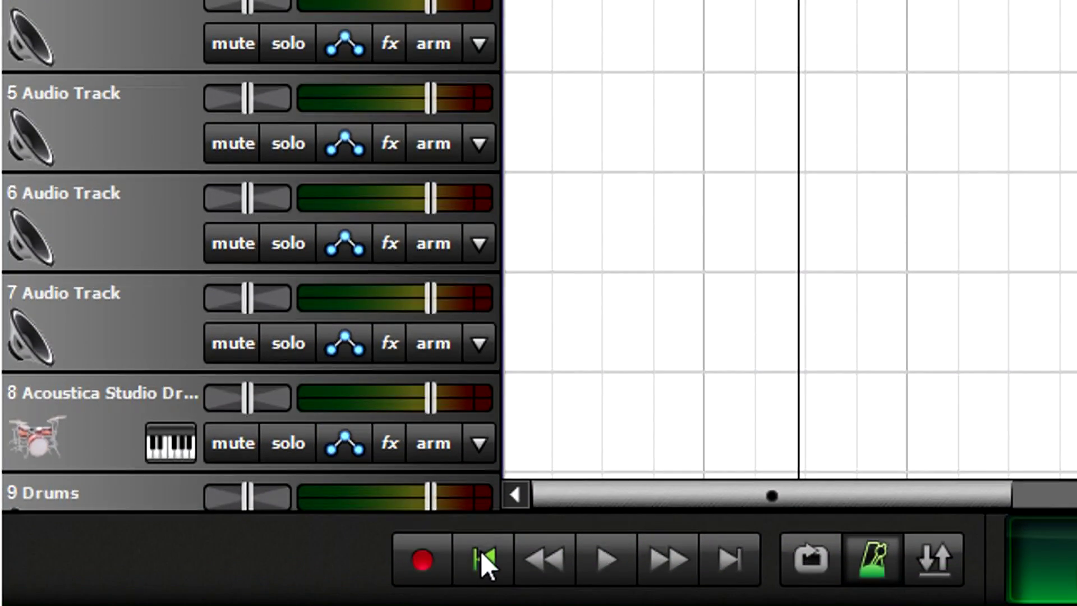
Step: Return to the project start and record the guitar part on track 1
{"action": "left_click", "coordinate": [480, 550]}
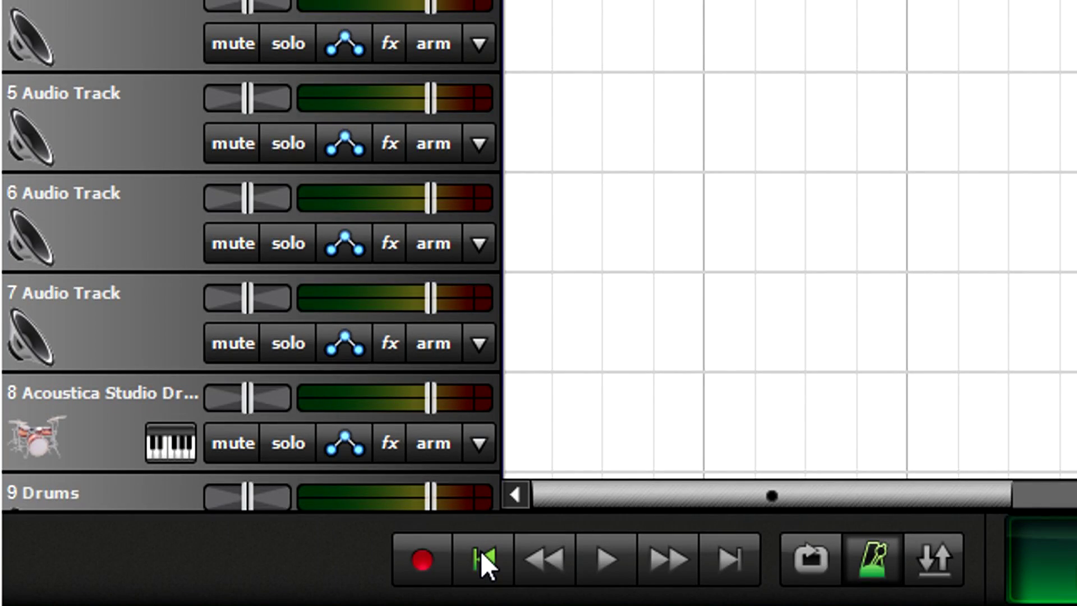
{"action": "left_click", "coordinate": [420, 558]}
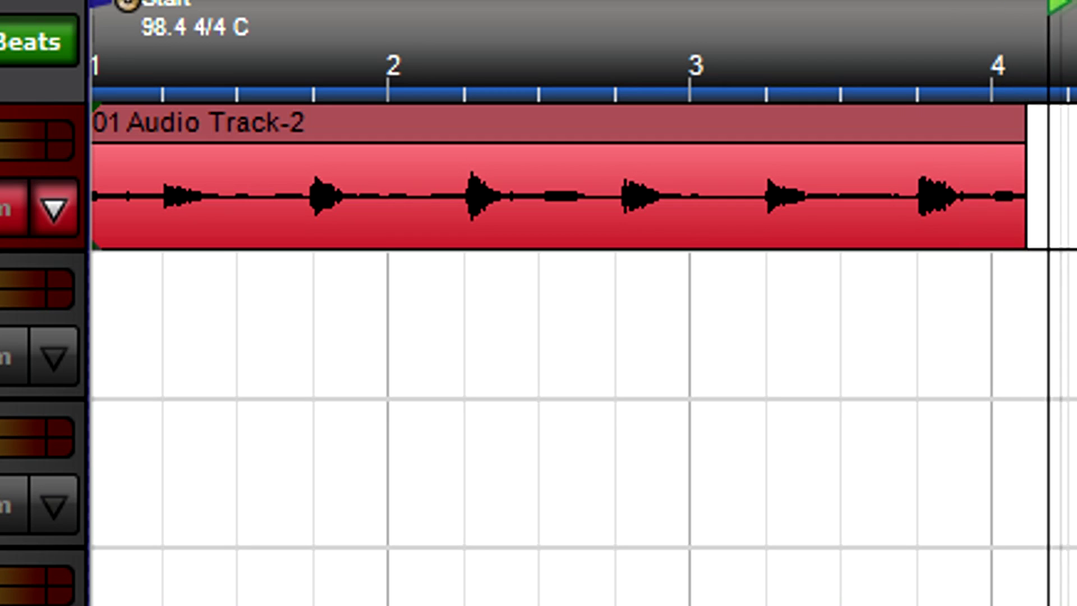
Step: Stop the recording and begin renaming track 1 with a guitar name
{"action": "key", "text": "space"}
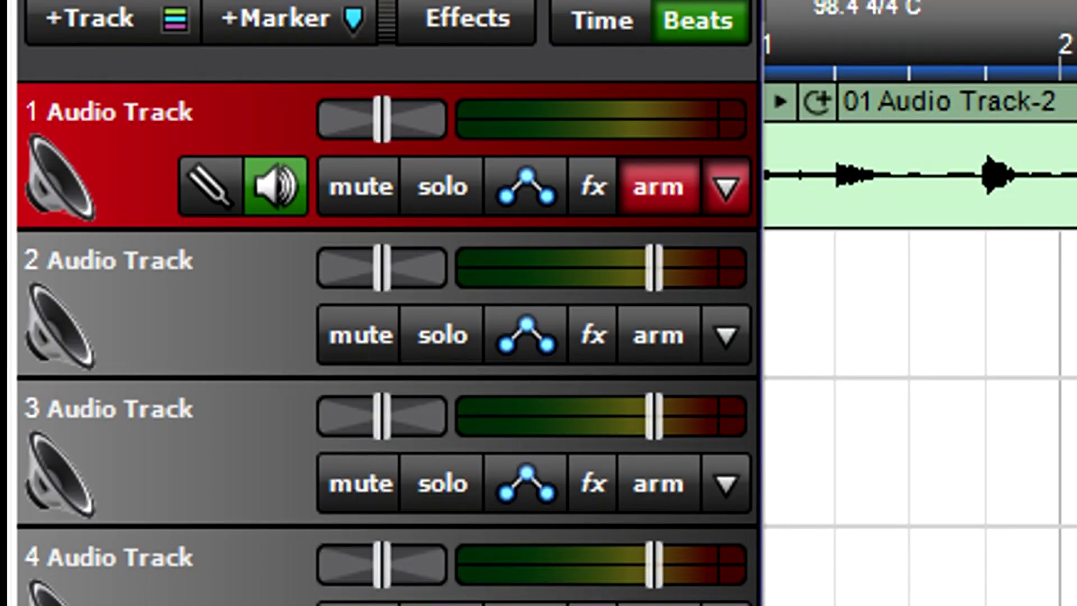
{"action": "double_click", "coordinate": [174, 115]}
{"action": "type", "text": "Guitar"}
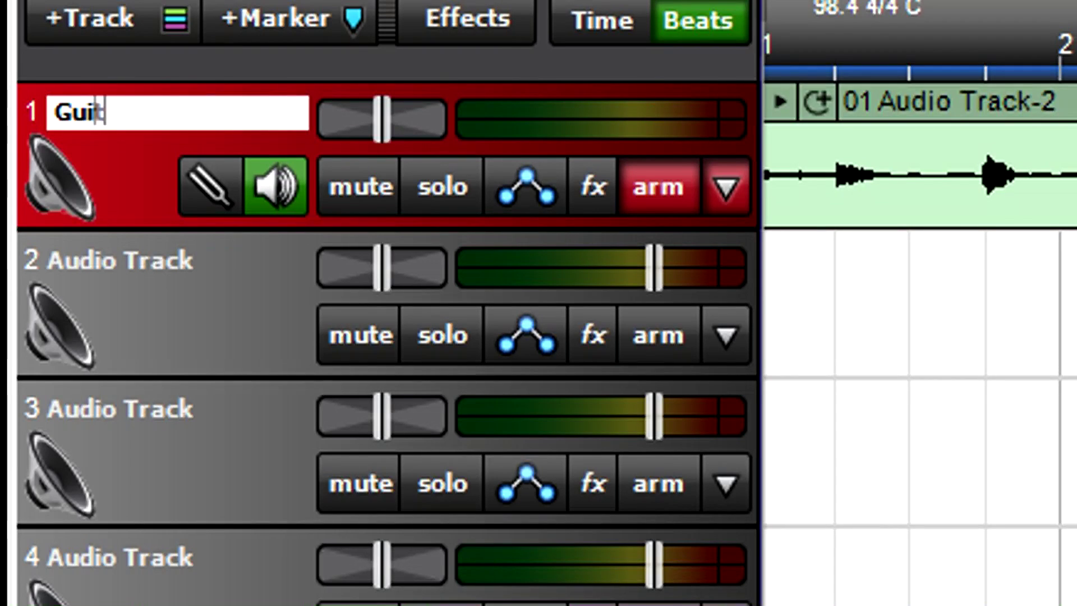